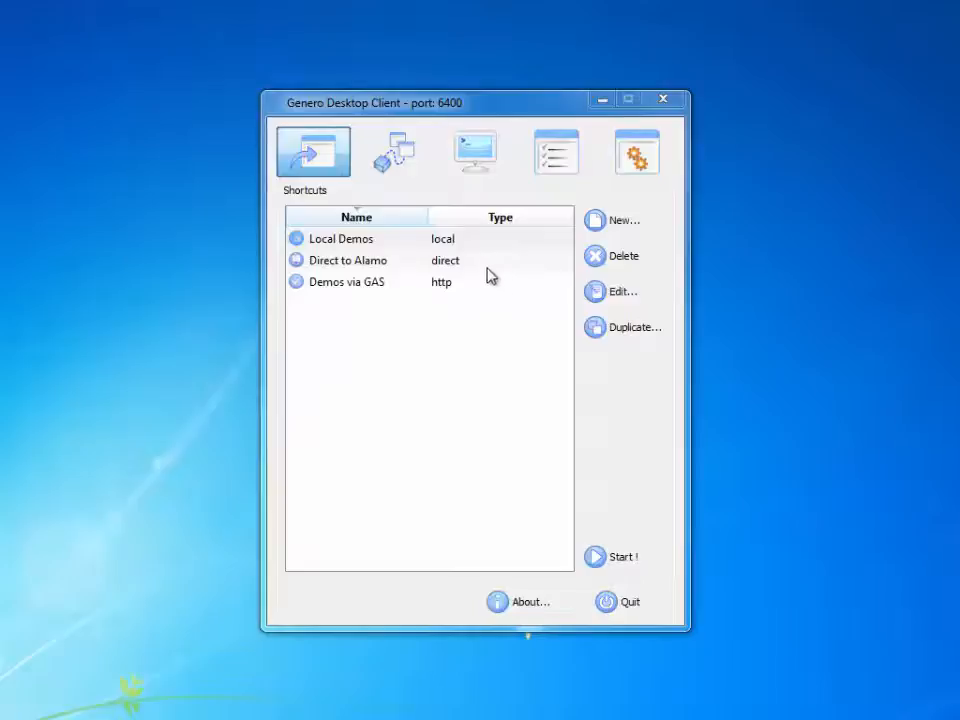
Begin a new shortcut stored in settings, try the HTTP and local execution connection types, and cancel it.
click(484, 259)
click(489, 241)
click(612, 220)
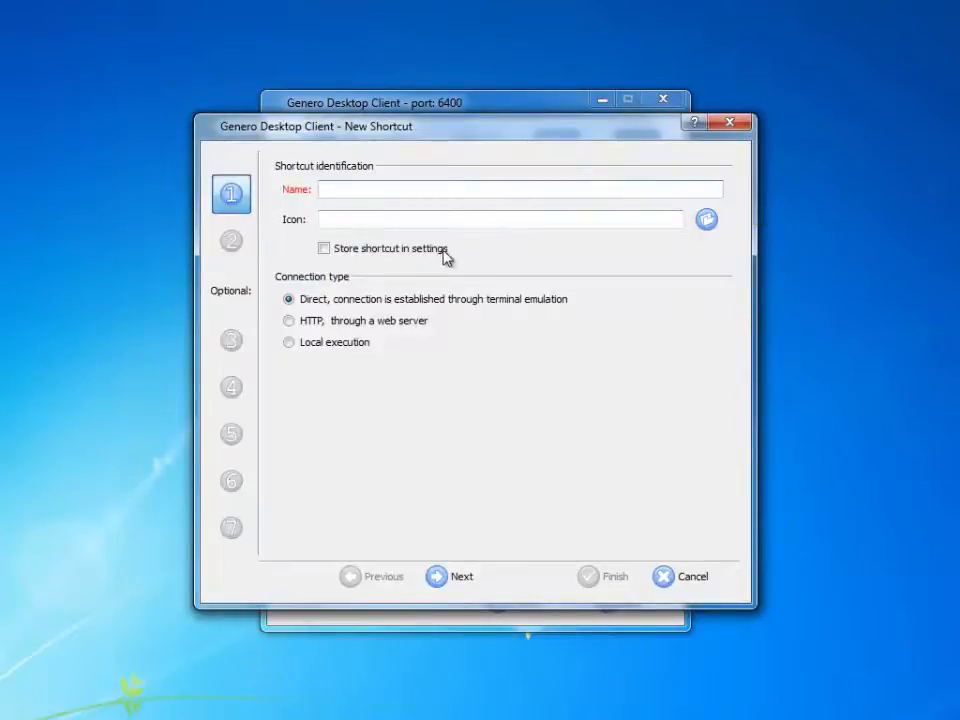
click(345, 253)
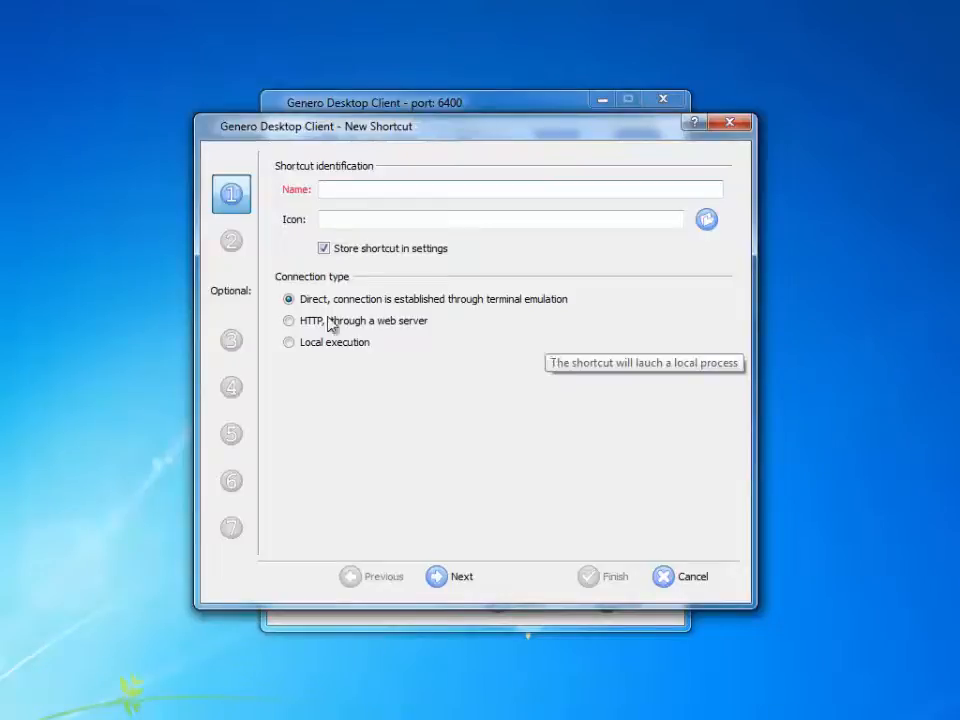
click(290, 322)
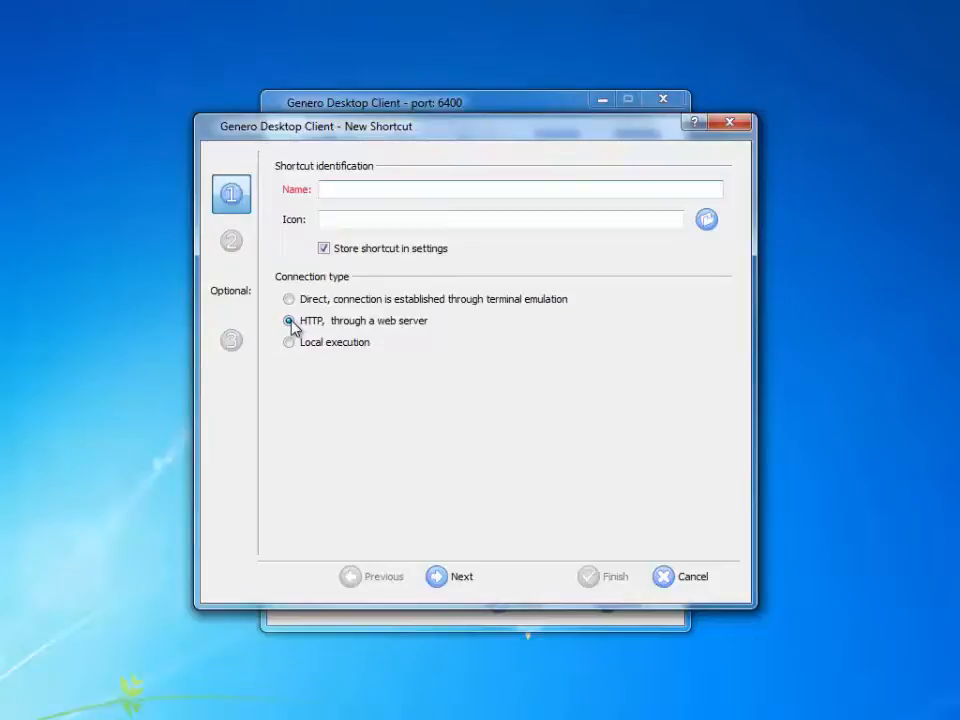
click(290, 342)
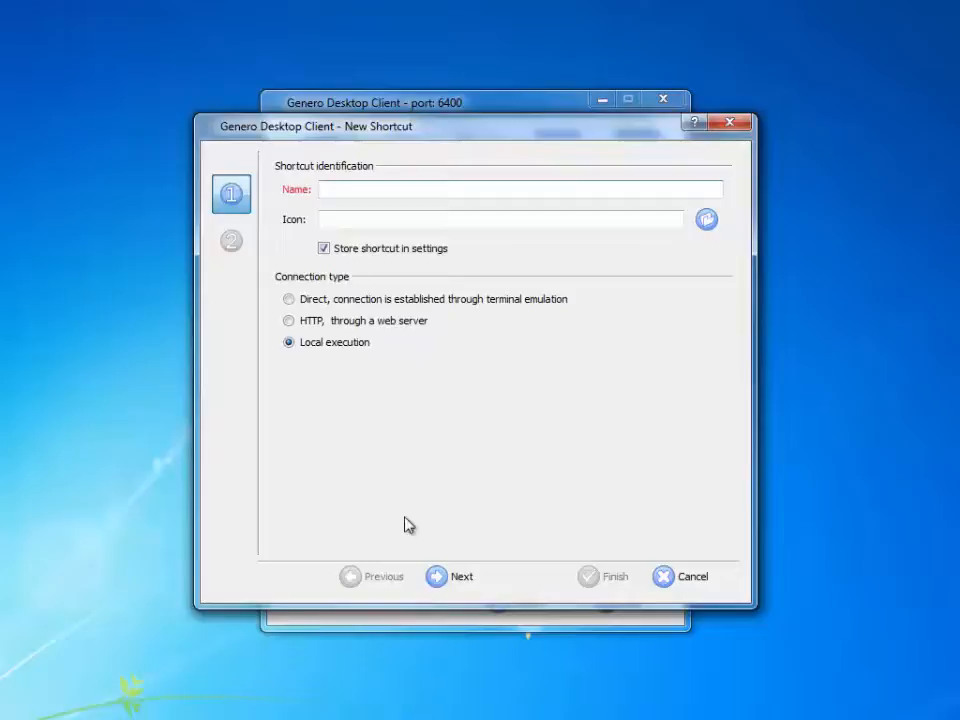
key(Escape)
Open the Direct to Alamo shortcut for editing and review its host information, terminal protocol and port forwarding settings.
click(388, 260)
click(616, 293)
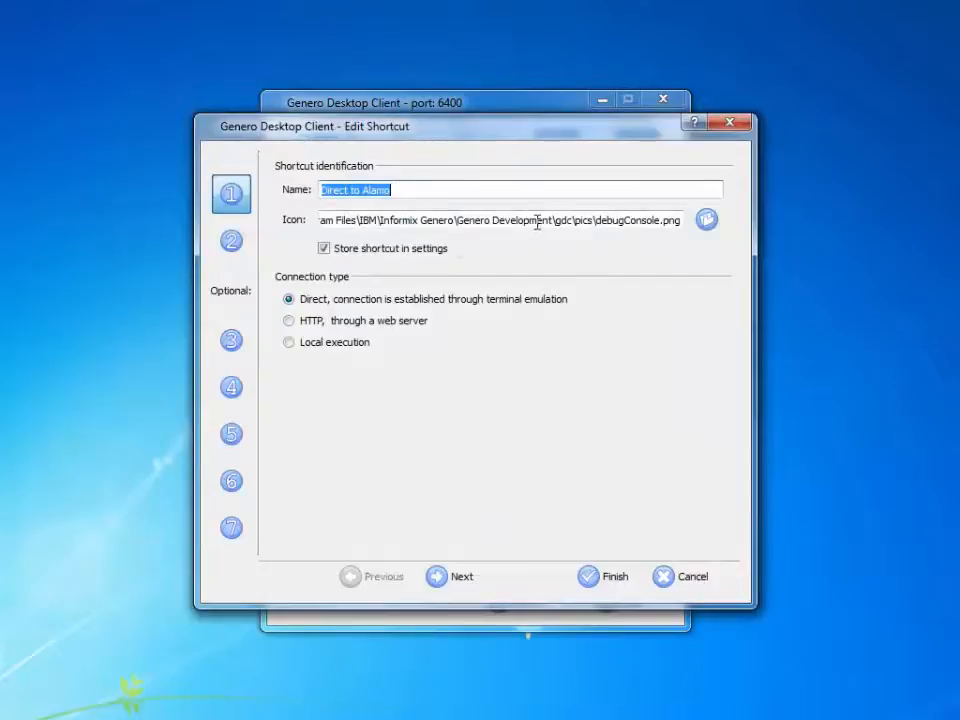
click(447, 578)
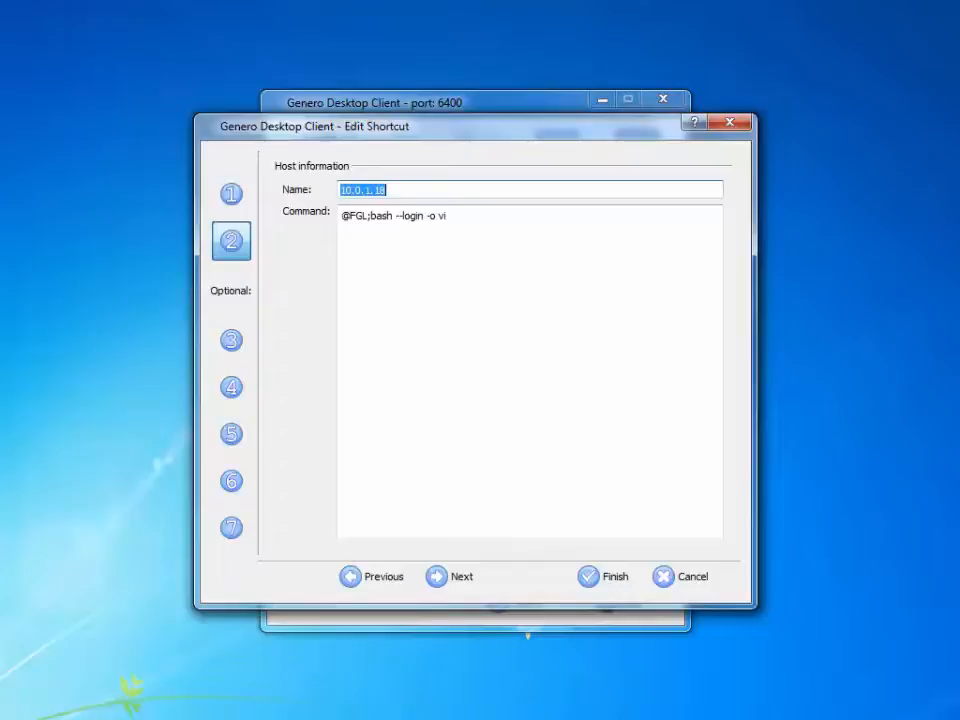
double_click(354, 222)
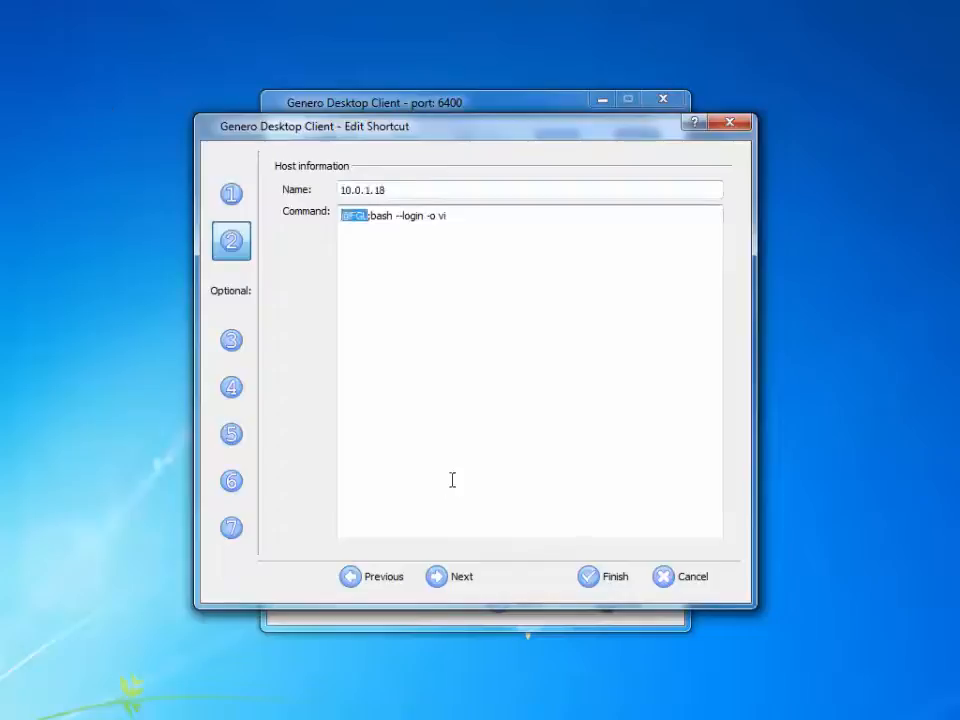
click(455, 580)
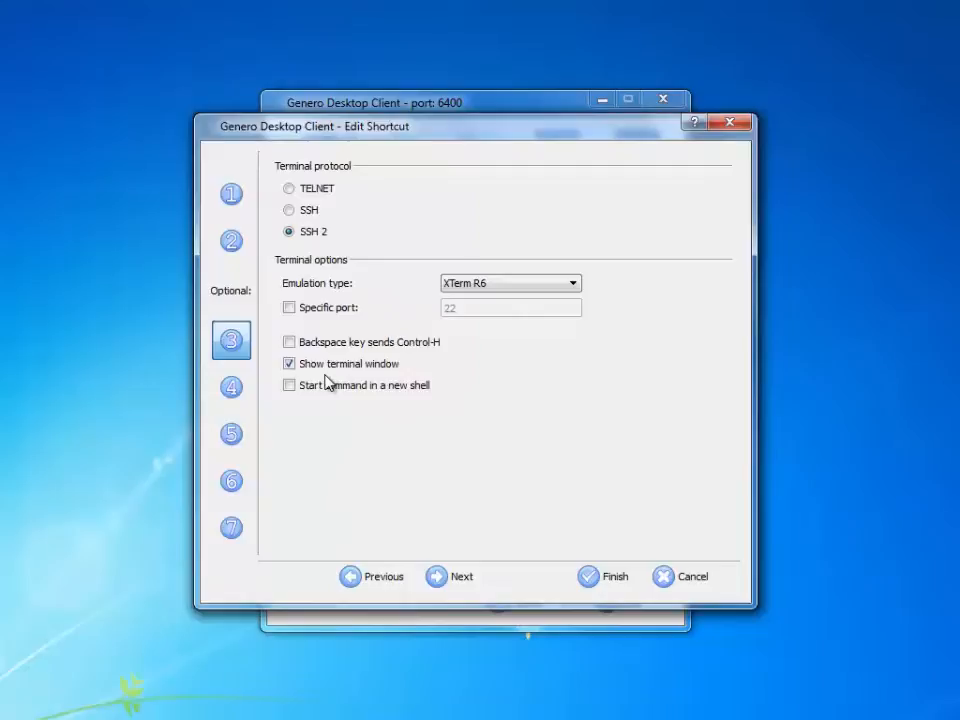
click(452, 578)
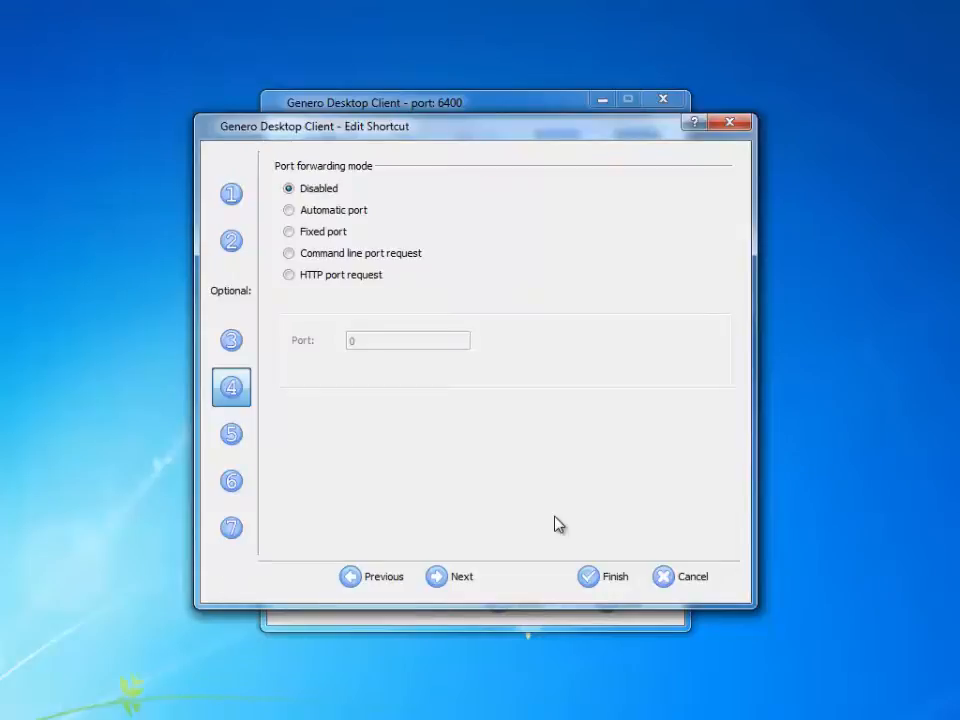
Review the shortcut's terminal strings, examining the action and error message defined for "Permission denied".
click(457, 578)
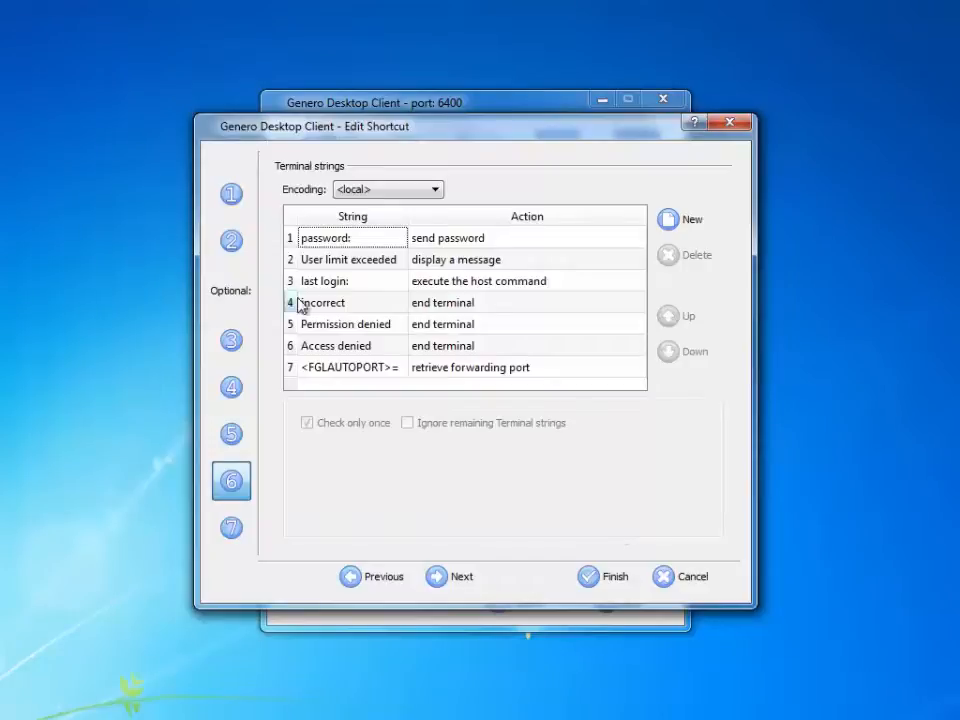
click(317, 328)
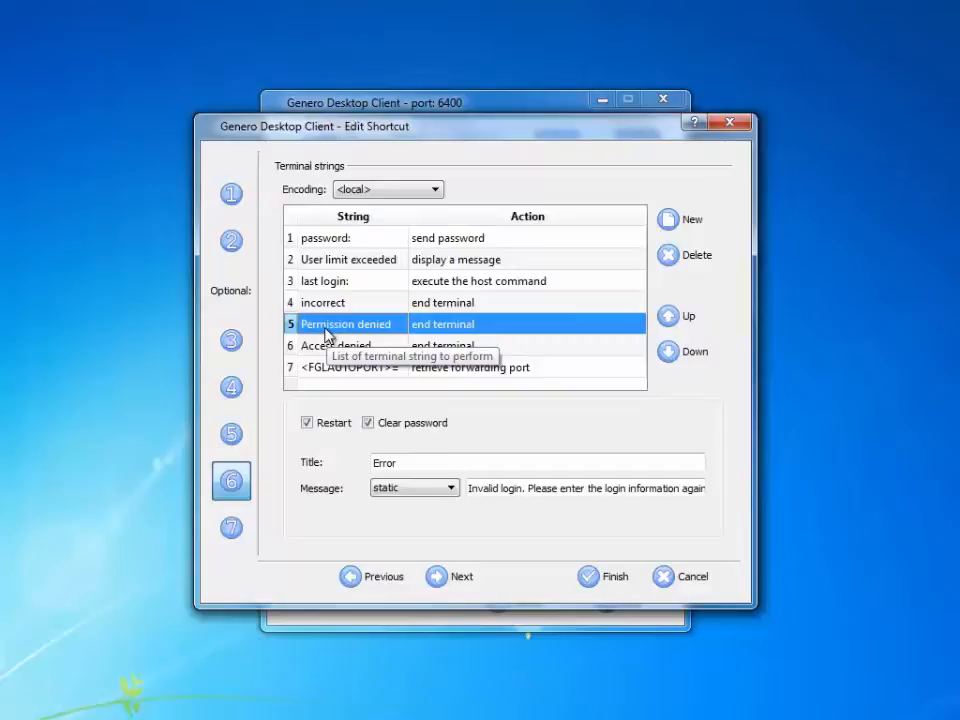
drag(618, 489, 714, 497)
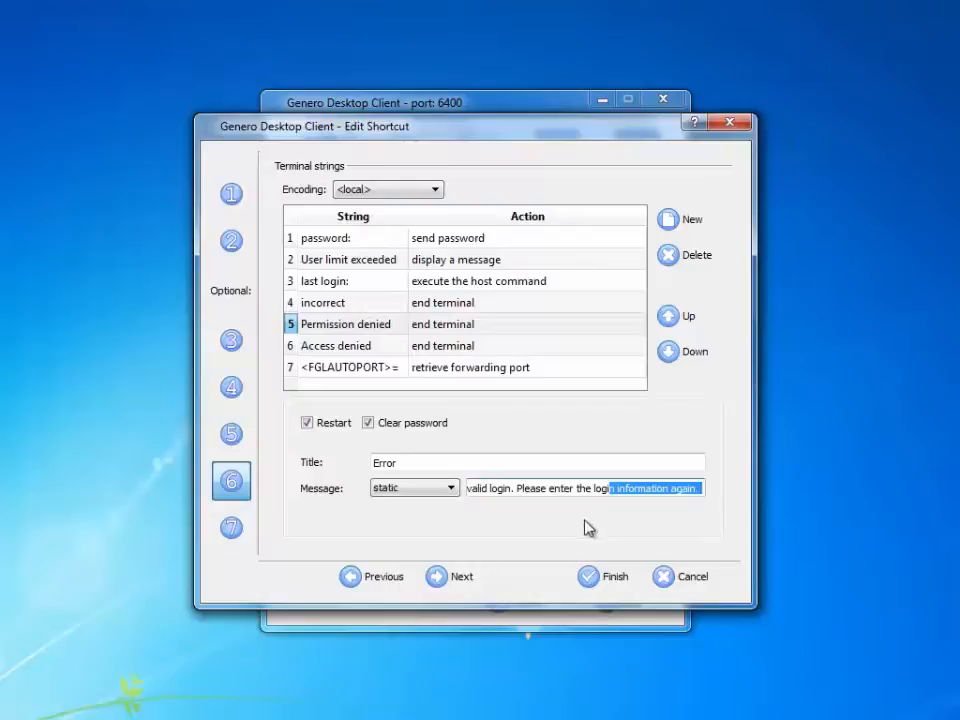
Review the Fgltty window appearance options and terminal font choices, and close the shortcut without saving.
click(440, 578)
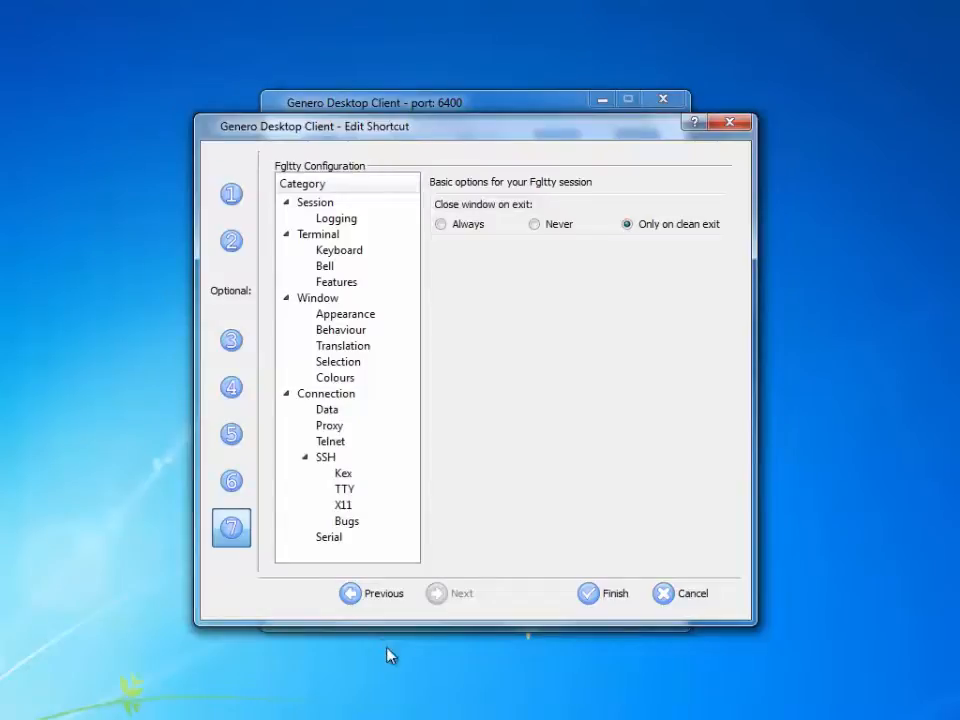
click(357, 314)
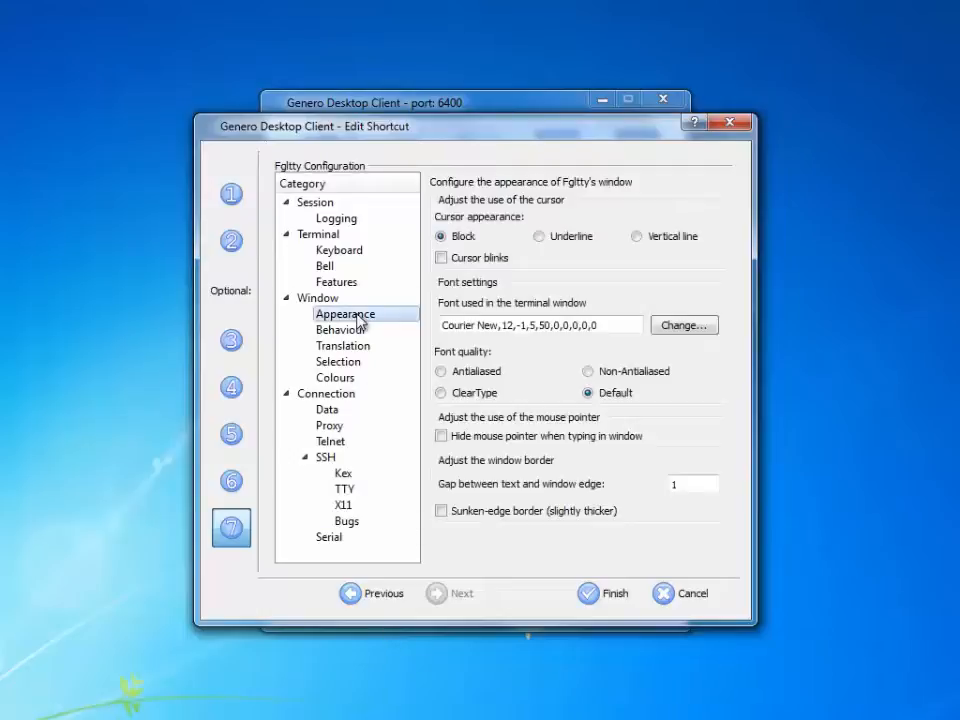
click(684, 326)
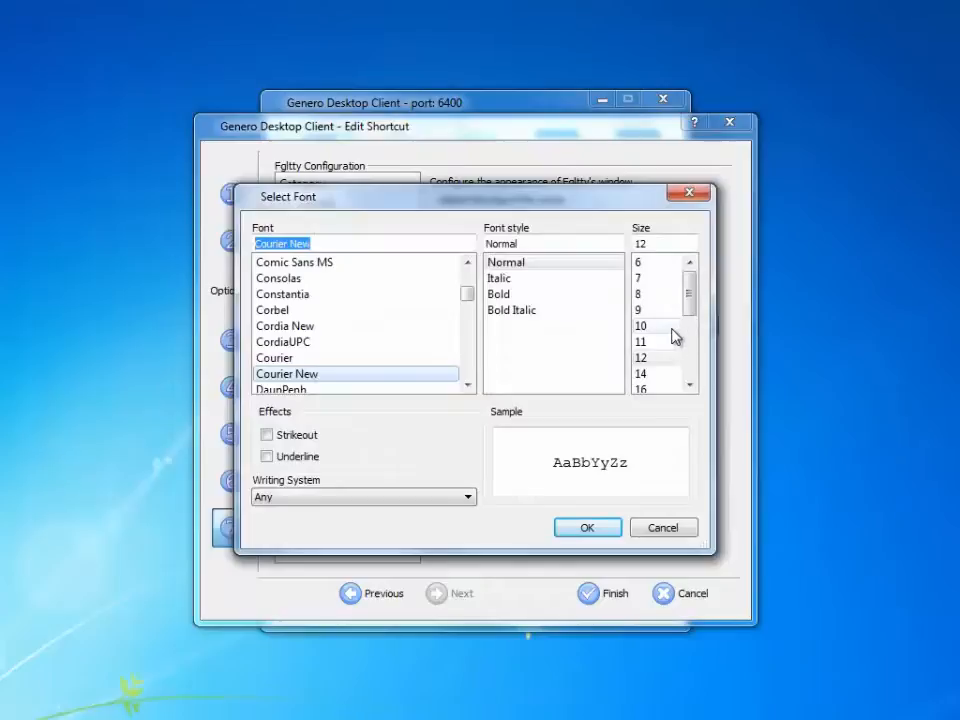
click(662, 527)
click(675, 657)
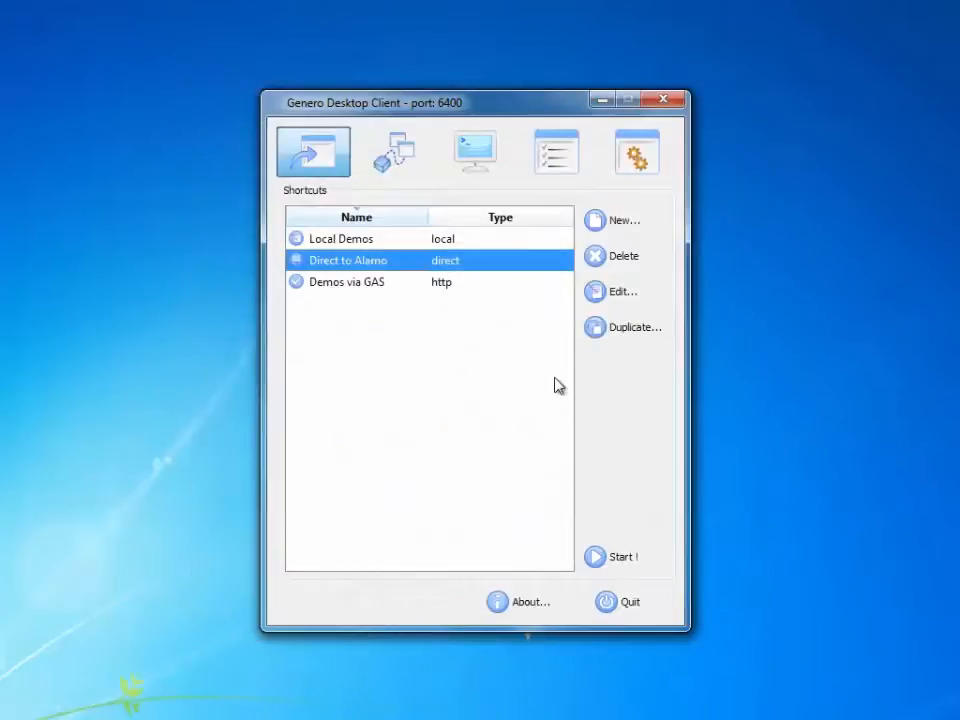
Review the executable file, working directory and parameters of the Local Demos shortcut, and cancel the edit.
click(448, 241)
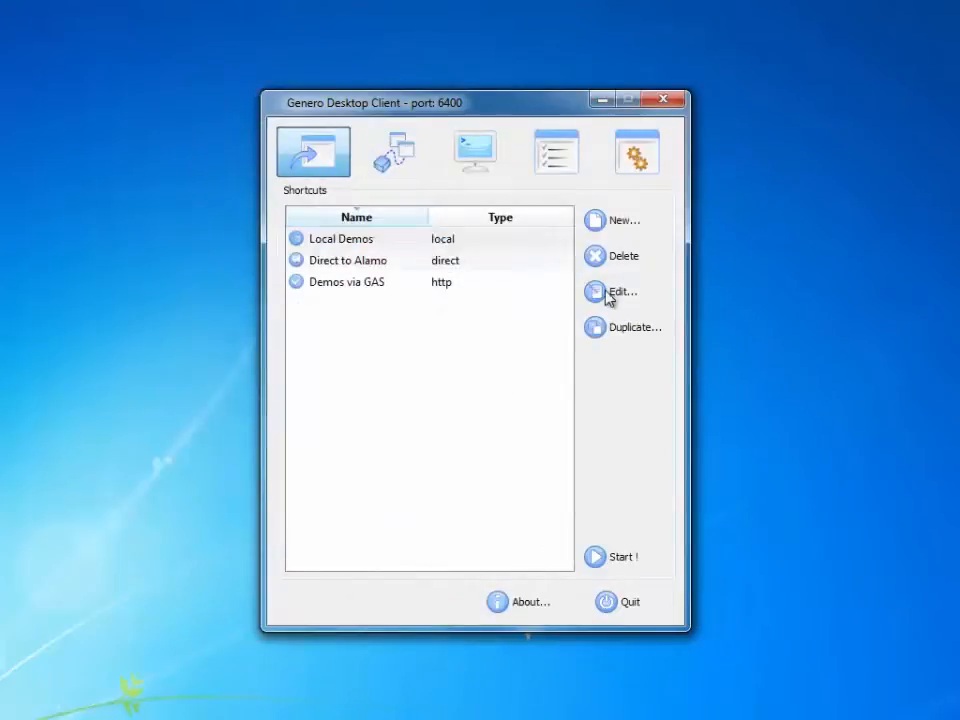
click(608, 291)
key(Return)
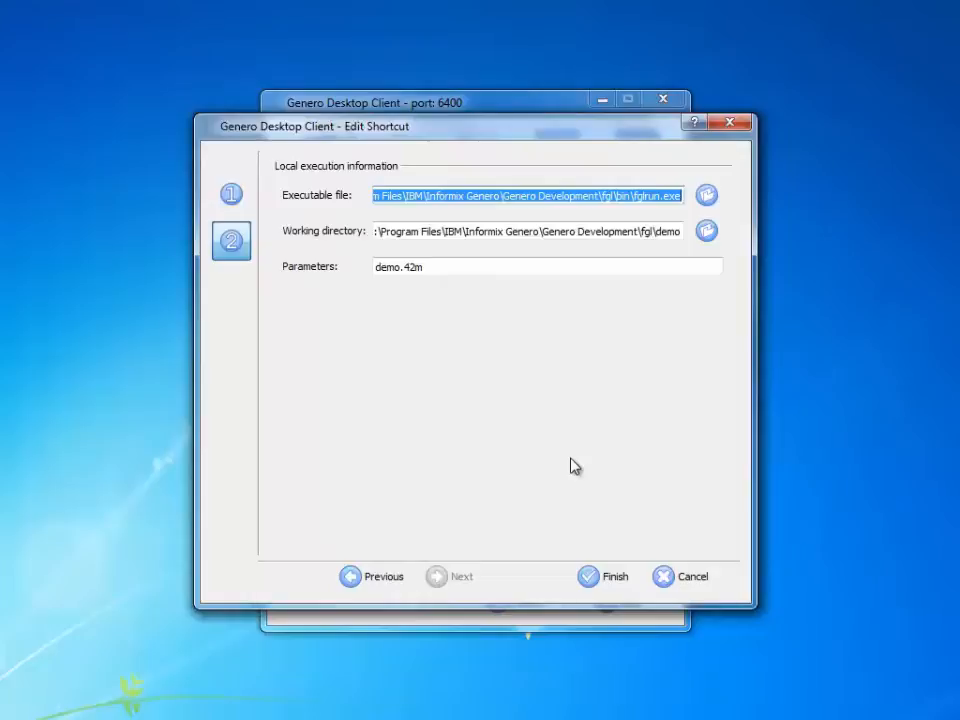
click(665, 578)
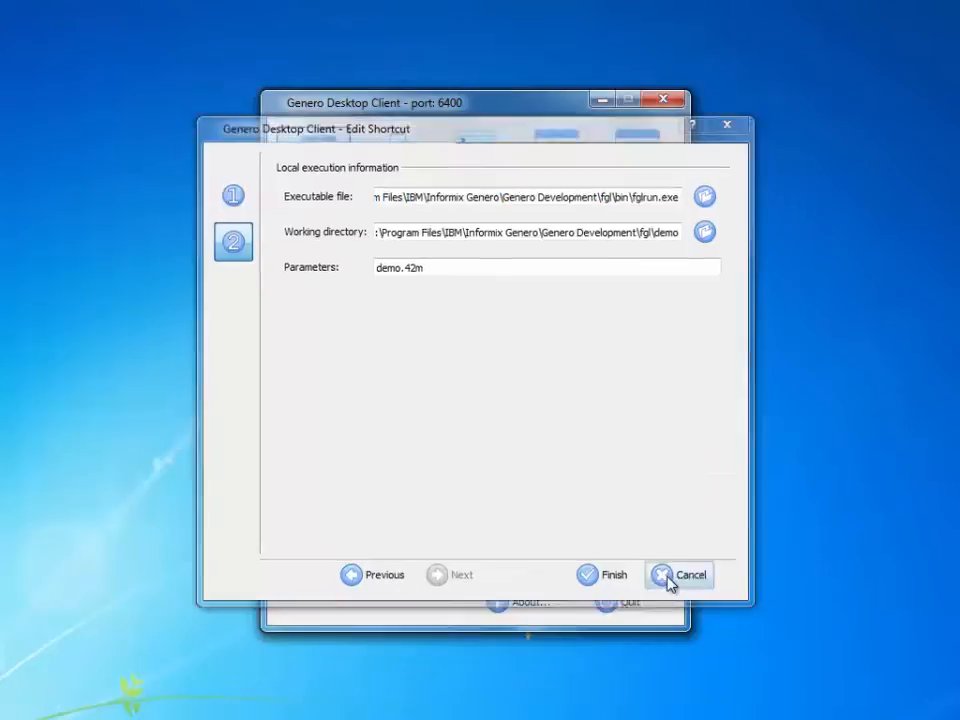
Launch the Local Demos shortcut to view the demo directory, and close the demo program.
double_click(432, 242)
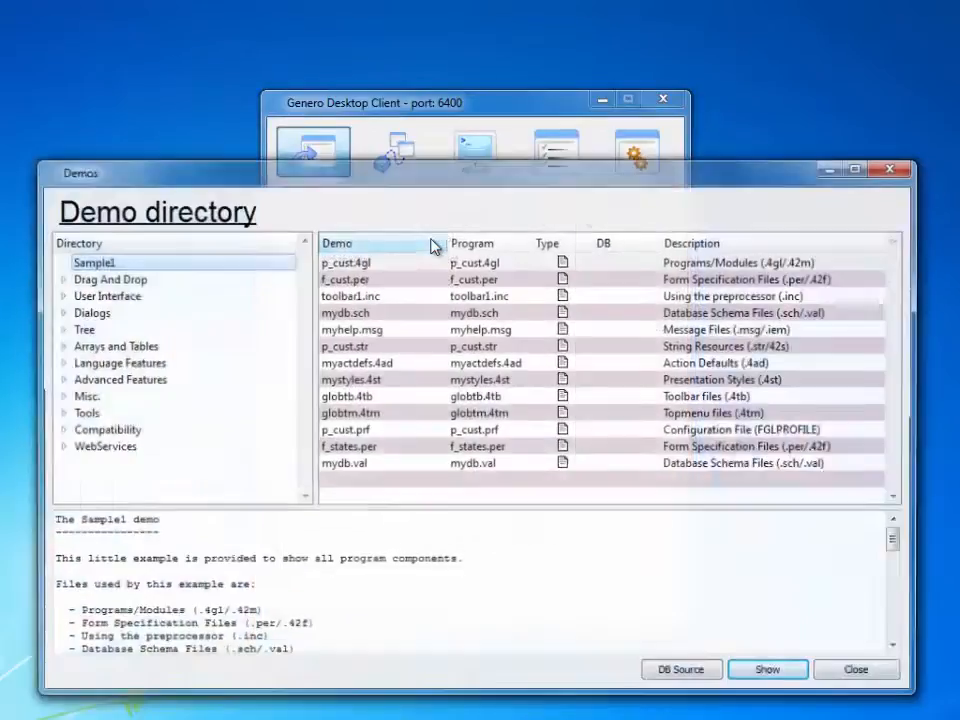
click(844, 680)
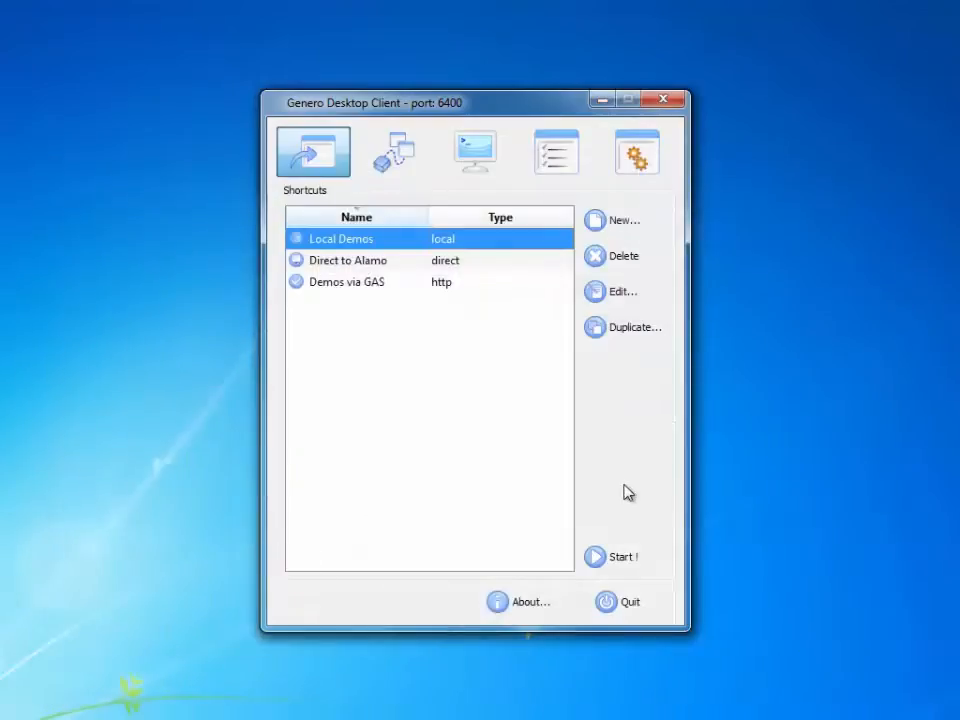
Review the web server URL, proxy mode and login form settings of the Demos via GAS shortcut, and finish the edit.
click(407, 285)
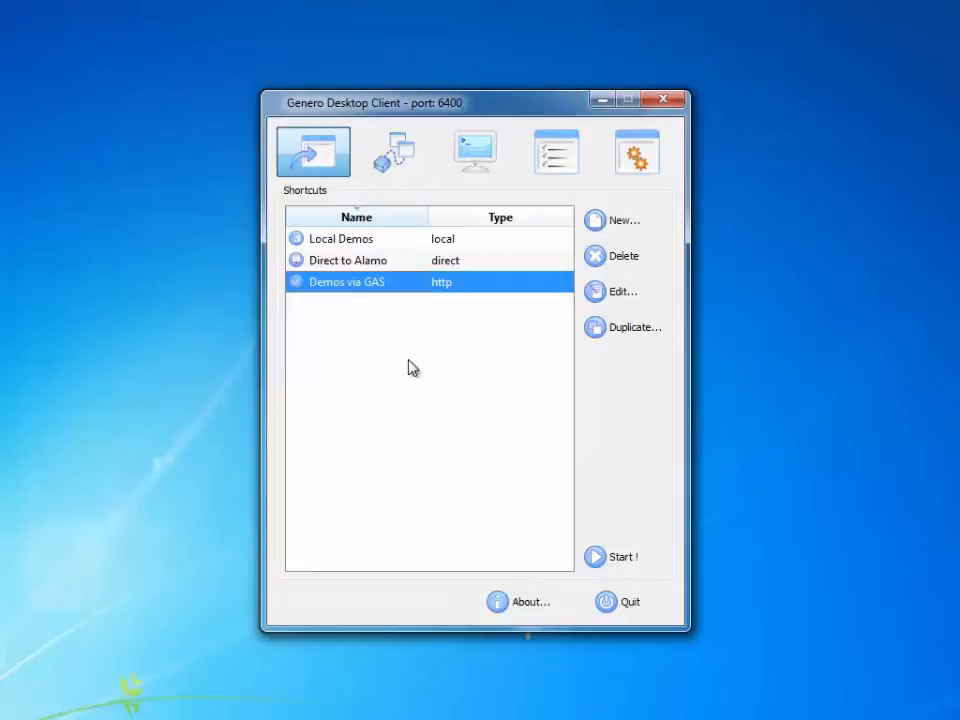
key(Return)
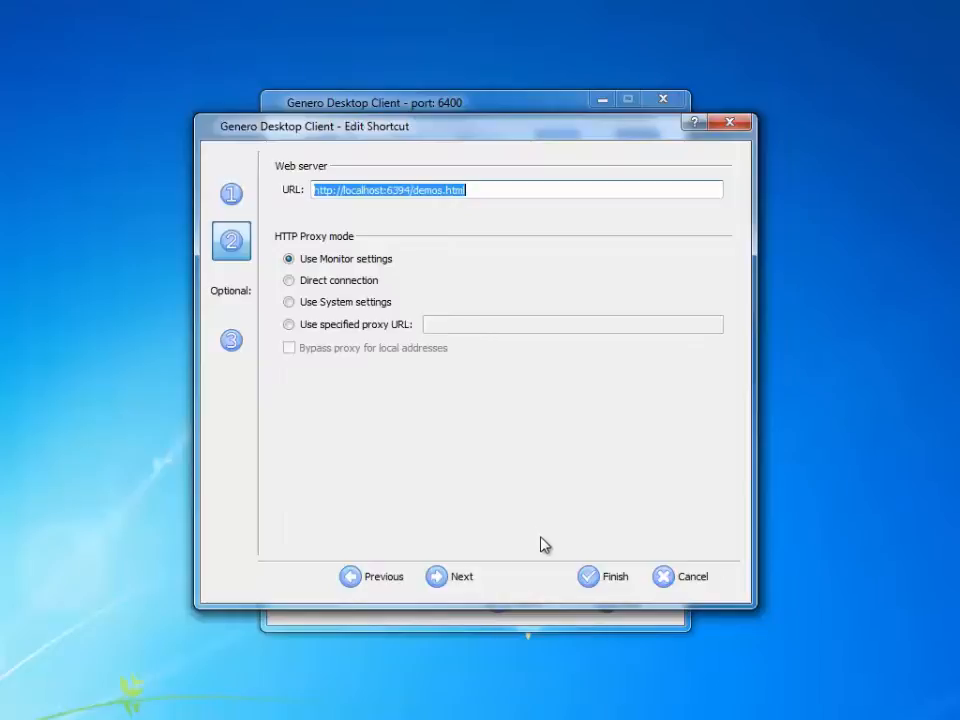
click(467, 577)
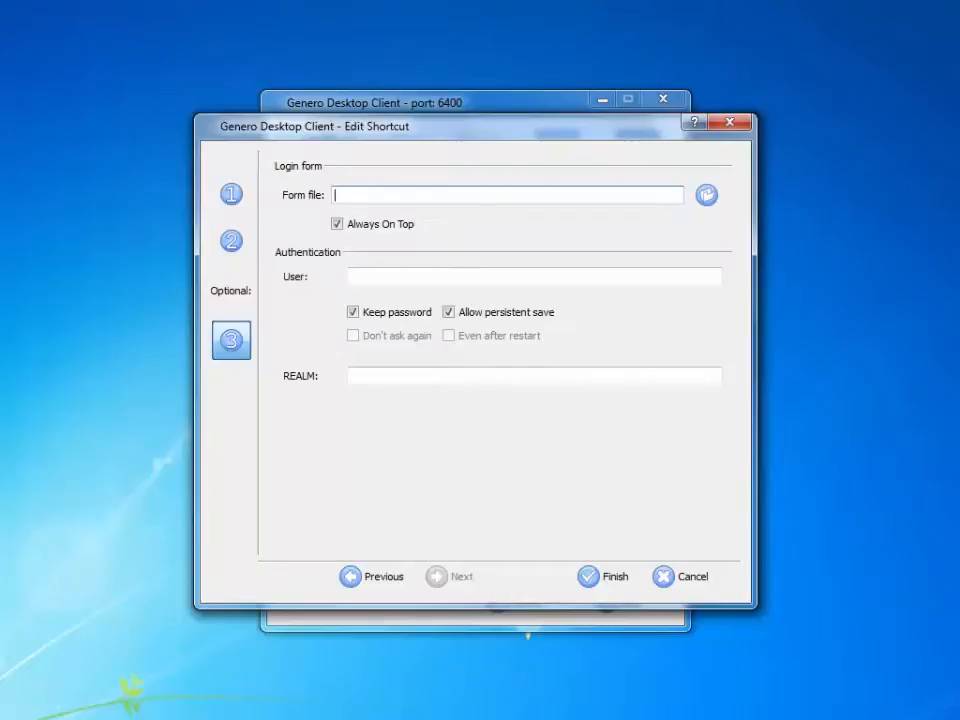
click(606, 579)
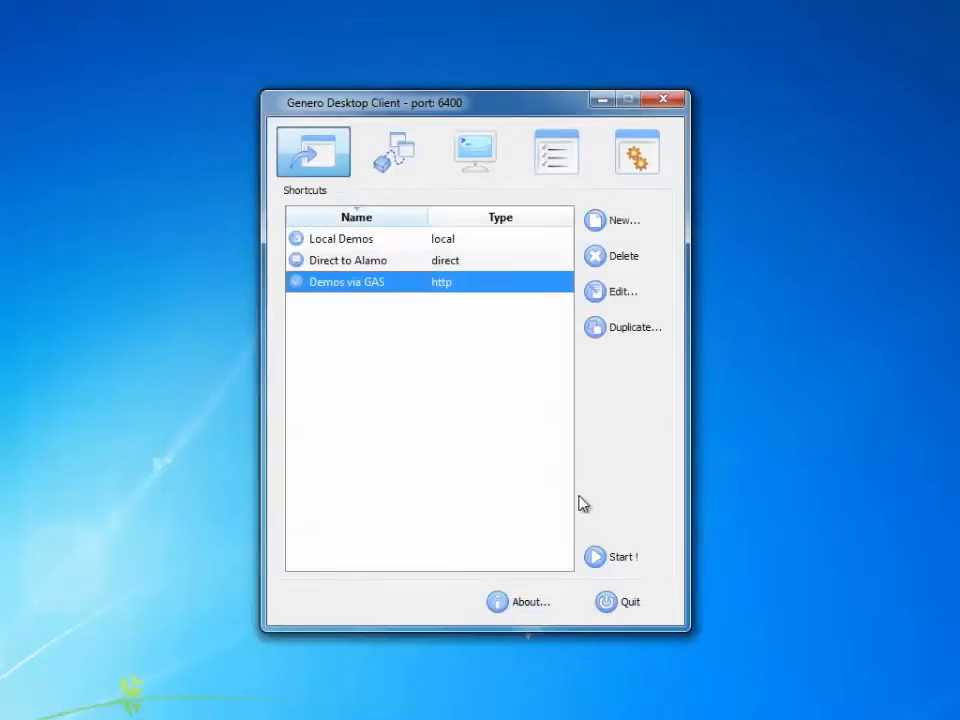
Launch the Demos via GAS shortcut.
double_click(484, 287)
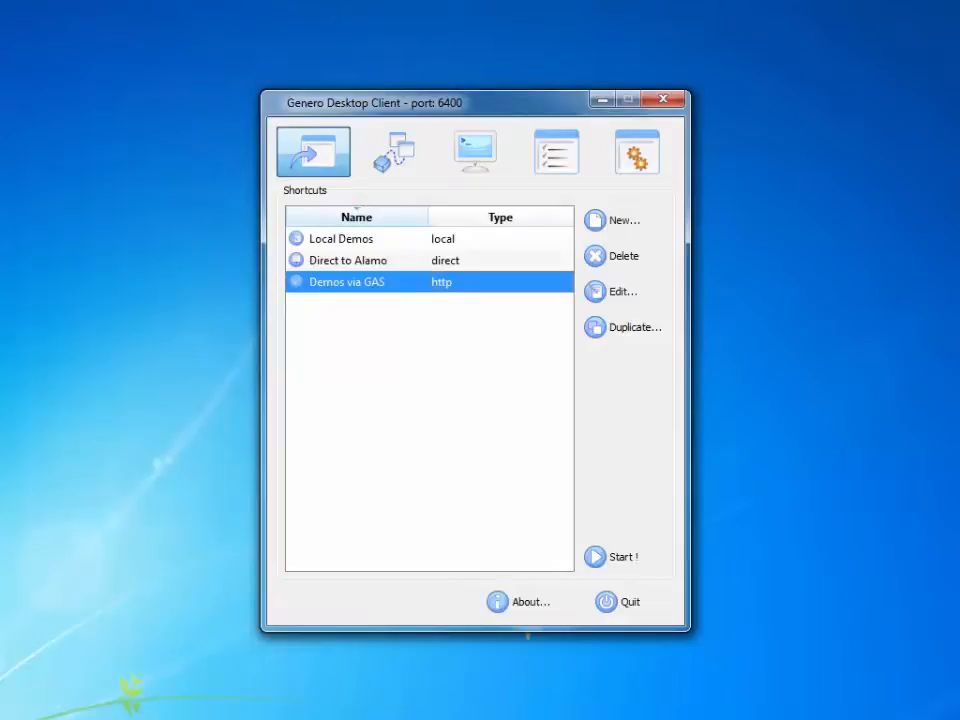
click(733, 718)
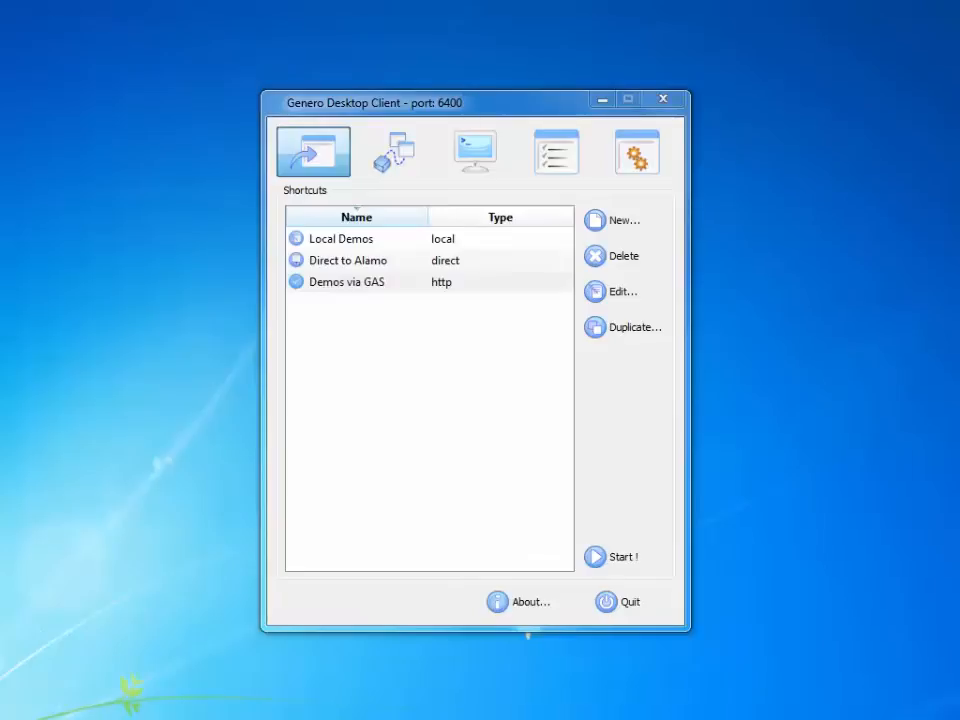